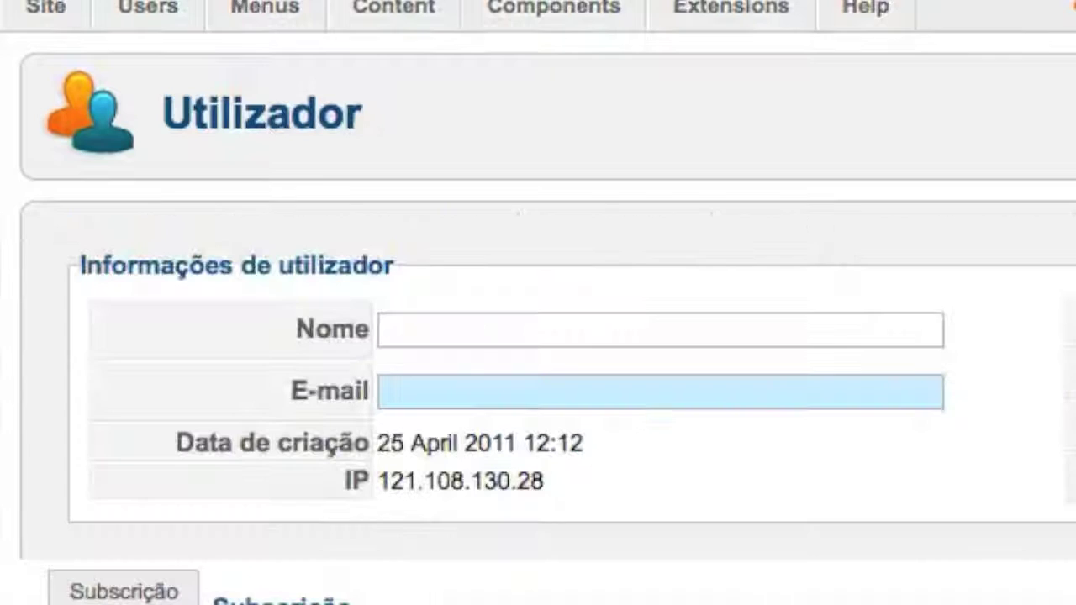
Enter the subscriber's first name in Nome and begin typing their e-mail address.
left_click(472, 313)
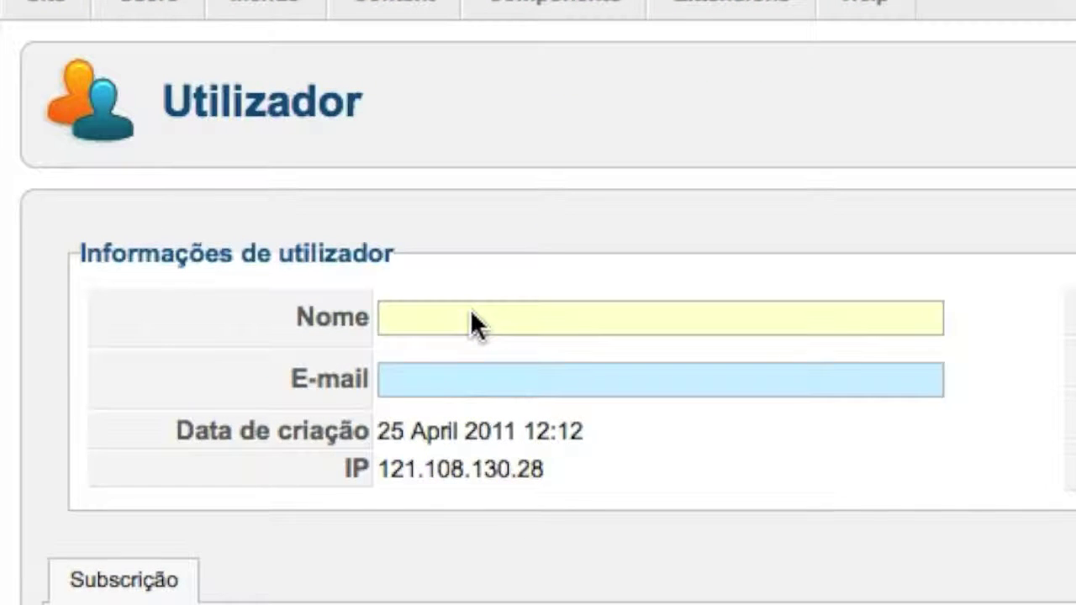
type("naomi")
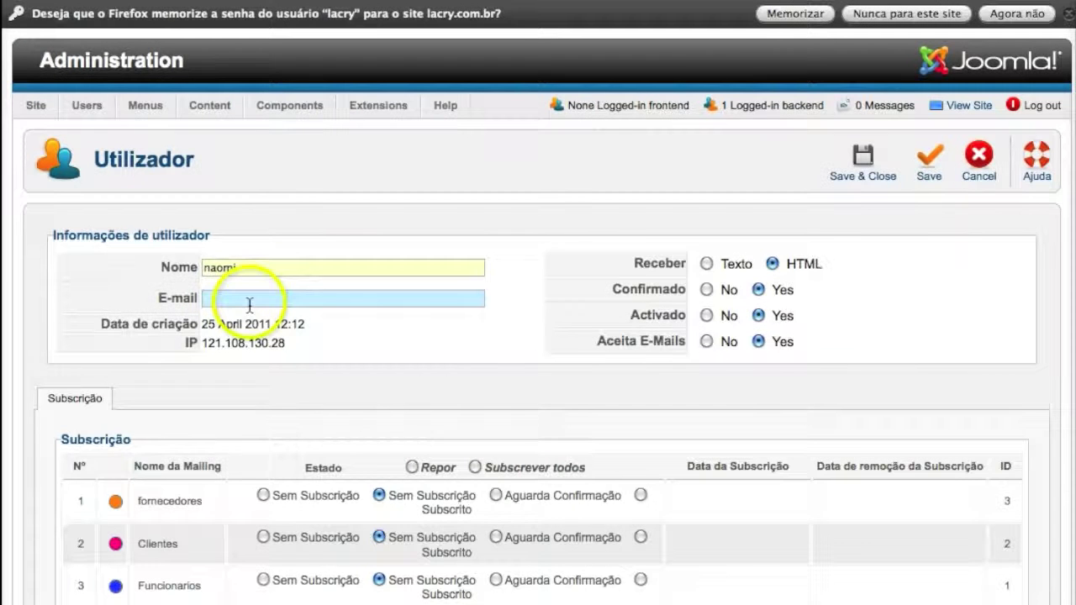
left_click(474, 394)
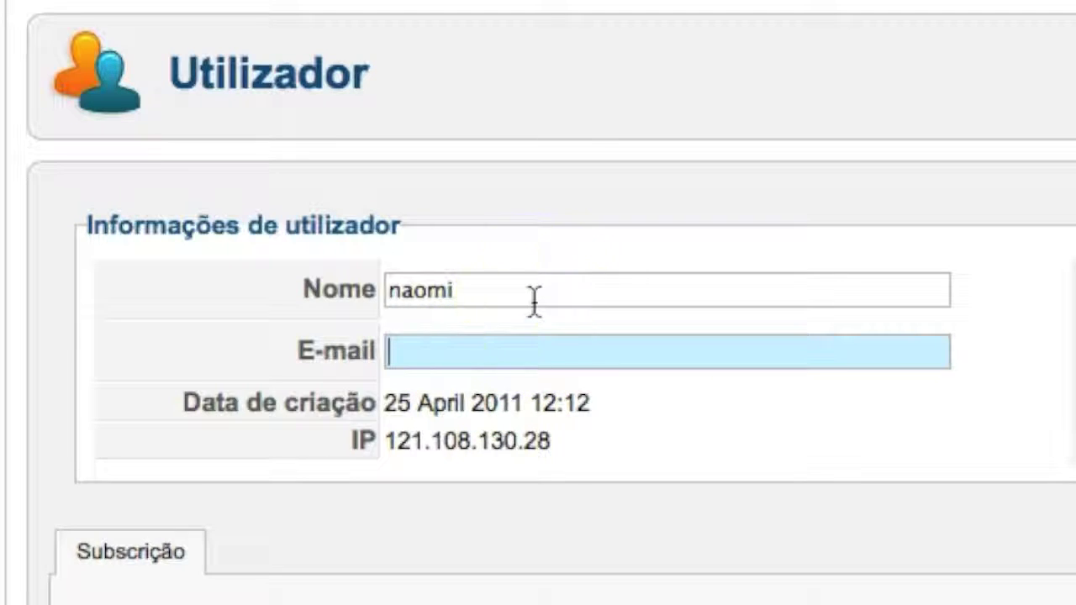
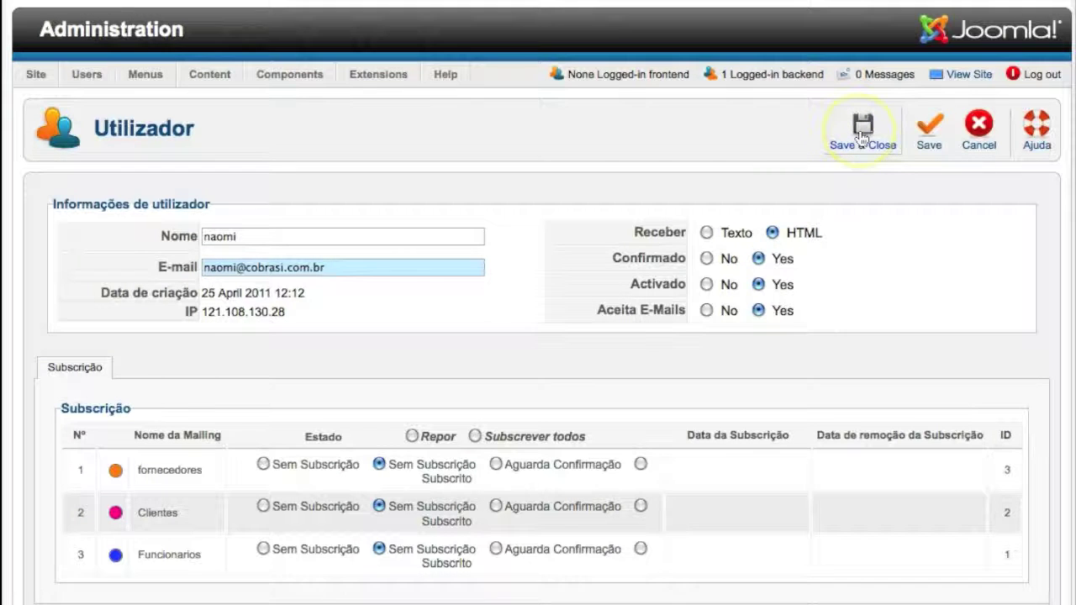
Save the subscriber, subscribe them to Clientes, and leave Funcionarios on Sem Subscrição.
left_click(920, 137)
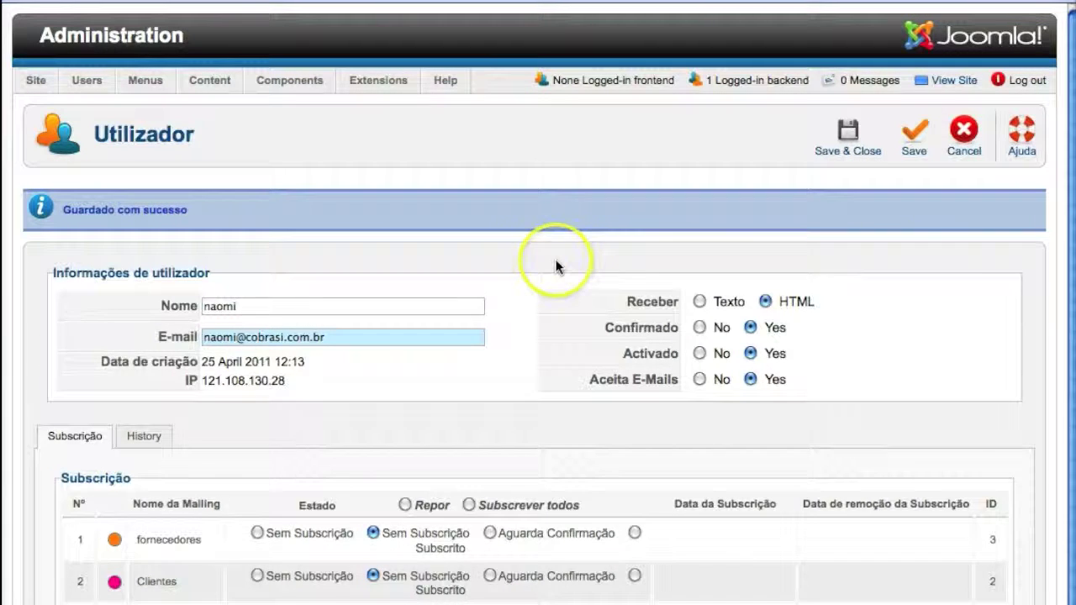
scroll(556, 267, "down", 2)
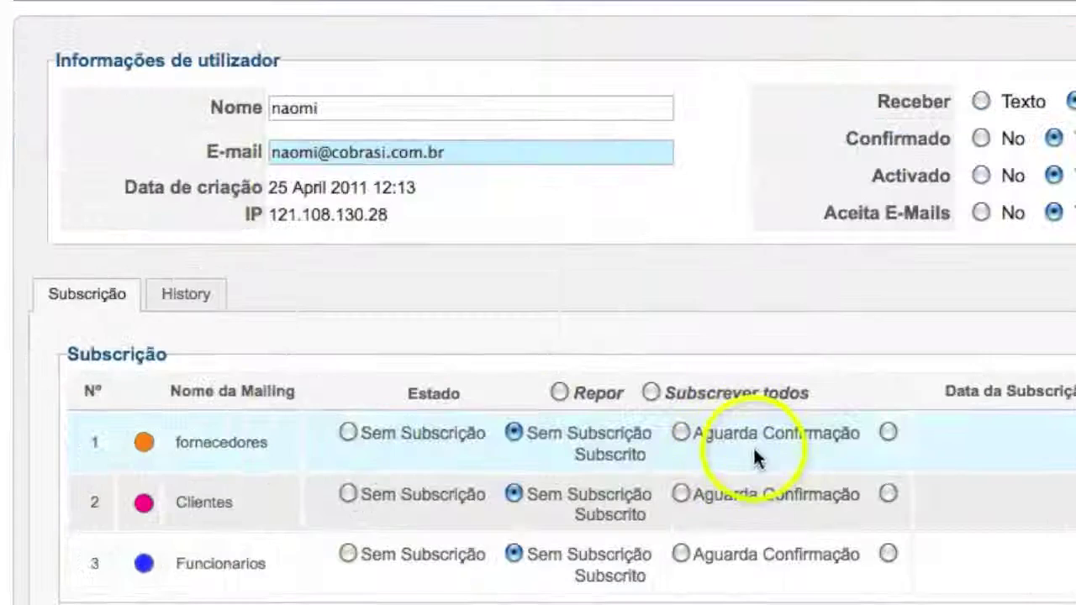
left_click(888, 553)
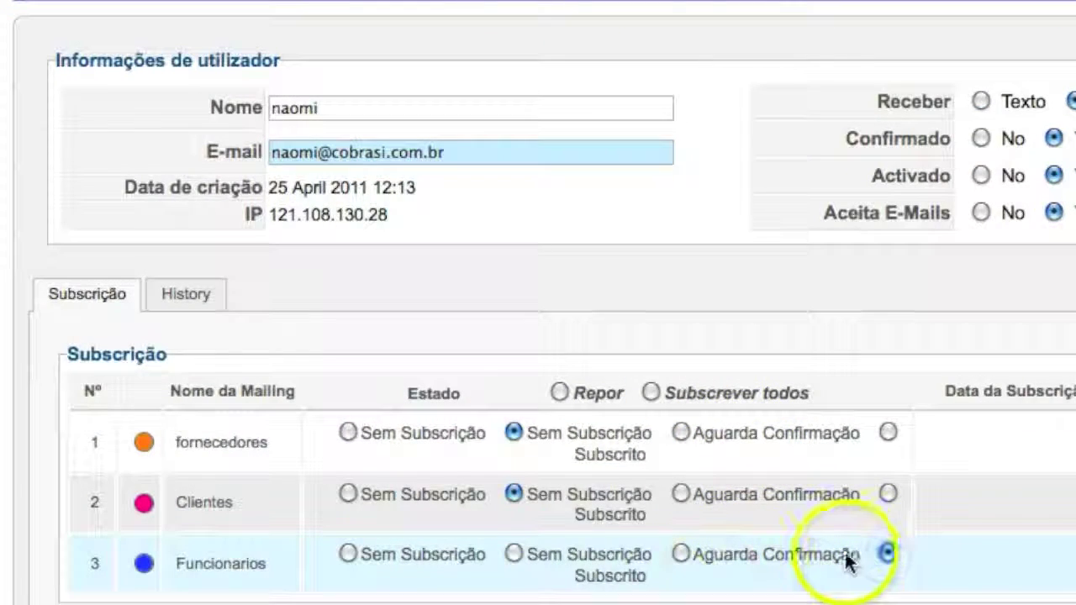
left_click(886, 493)
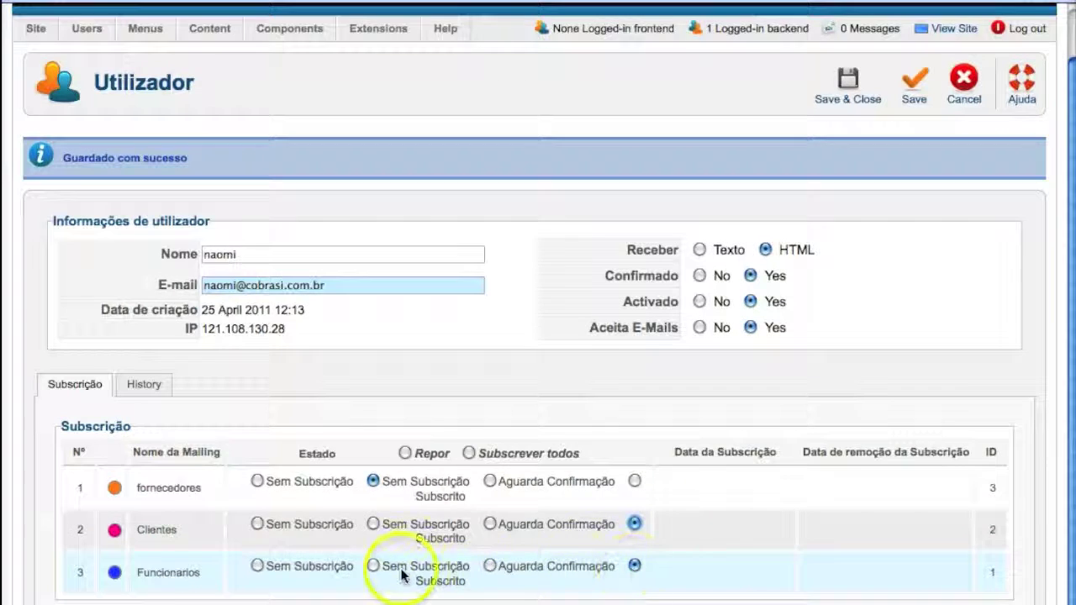
left_click(512, 554)
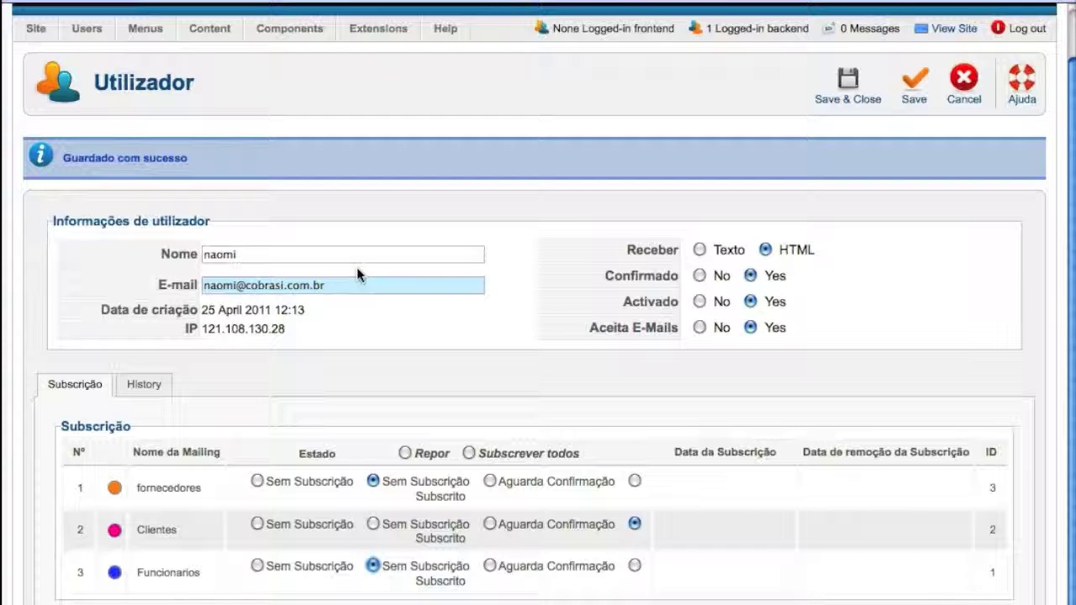
Change the Nome to Empresa de Alimentos, replace the e-mail's local part, and save.
double_click(327, 262)
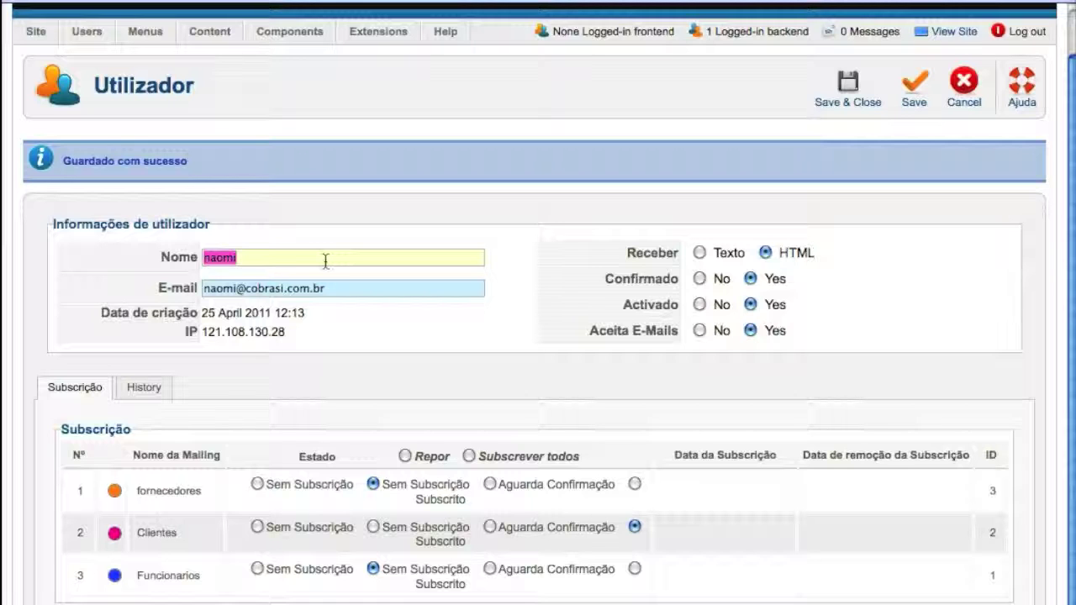
type("Emo")
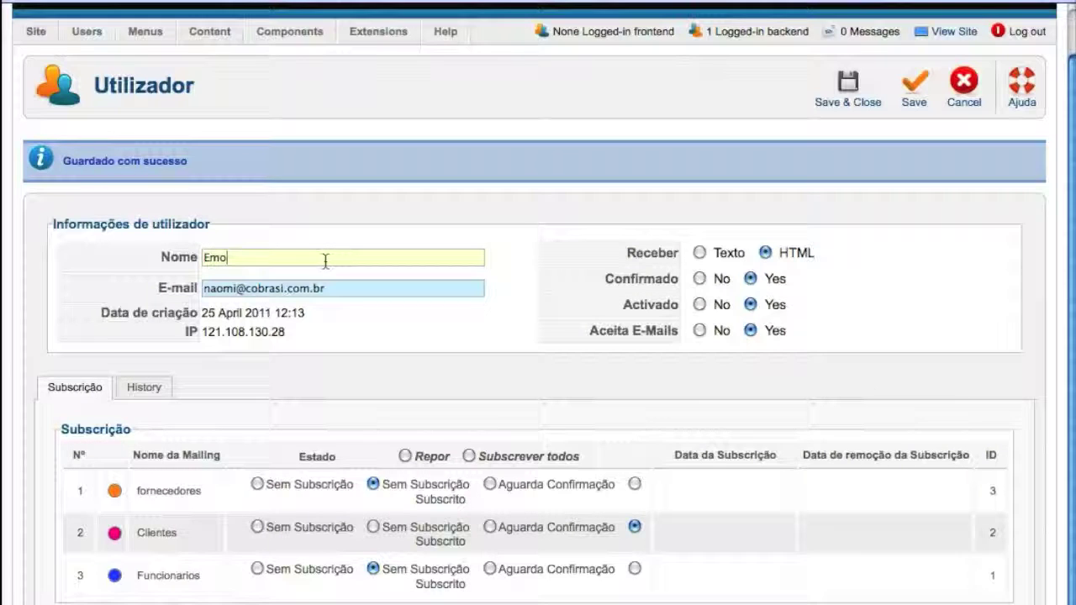
type("presa de Alimentos")
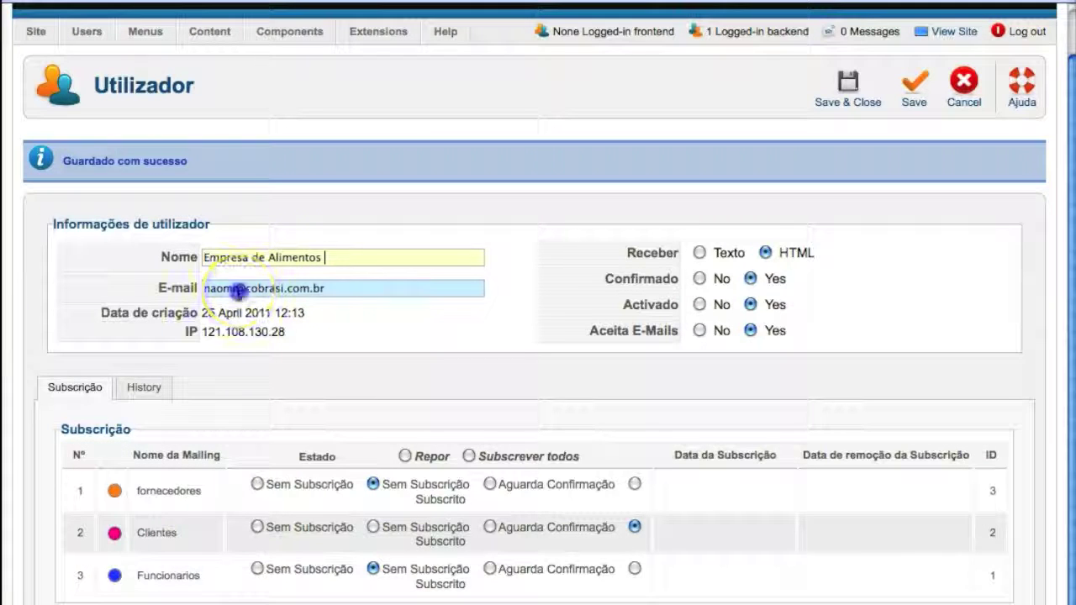
left_click_drag(235, 288, 181, 286)
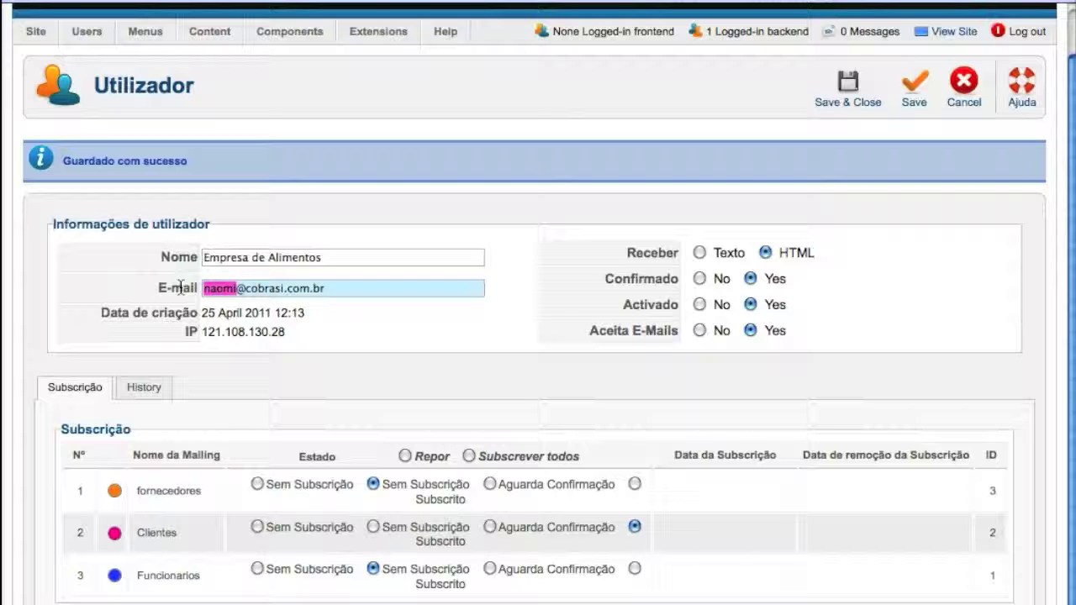
type("pessoal")
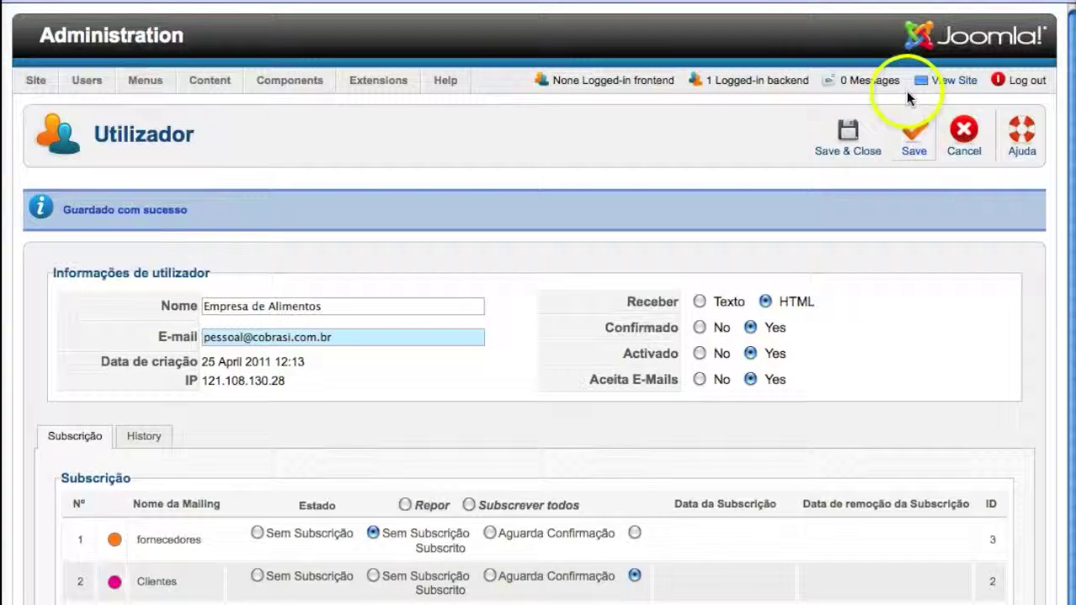
left_click(912, 131)
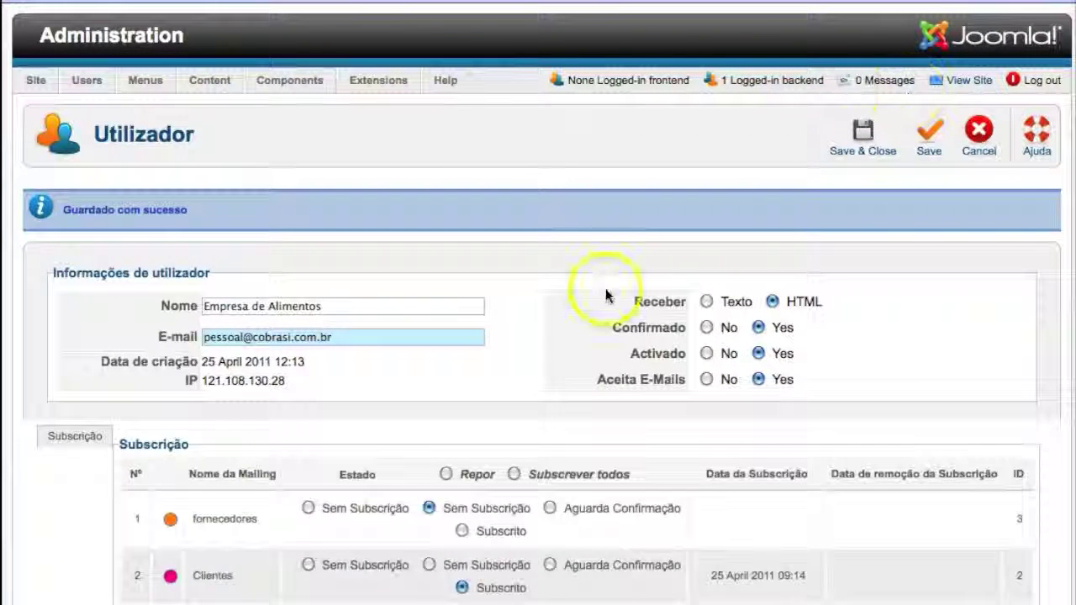
Save and close the Empresa de Alimentos record, check its Clientes subscription, then start a new subscriber.
left_click(347, 309)
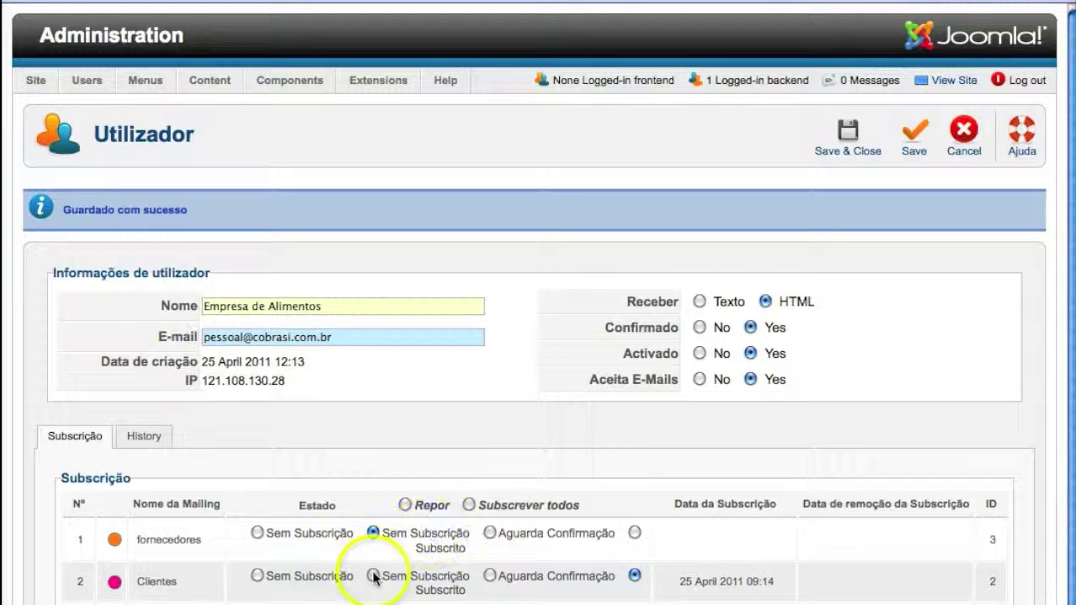
left_click(846, 144)
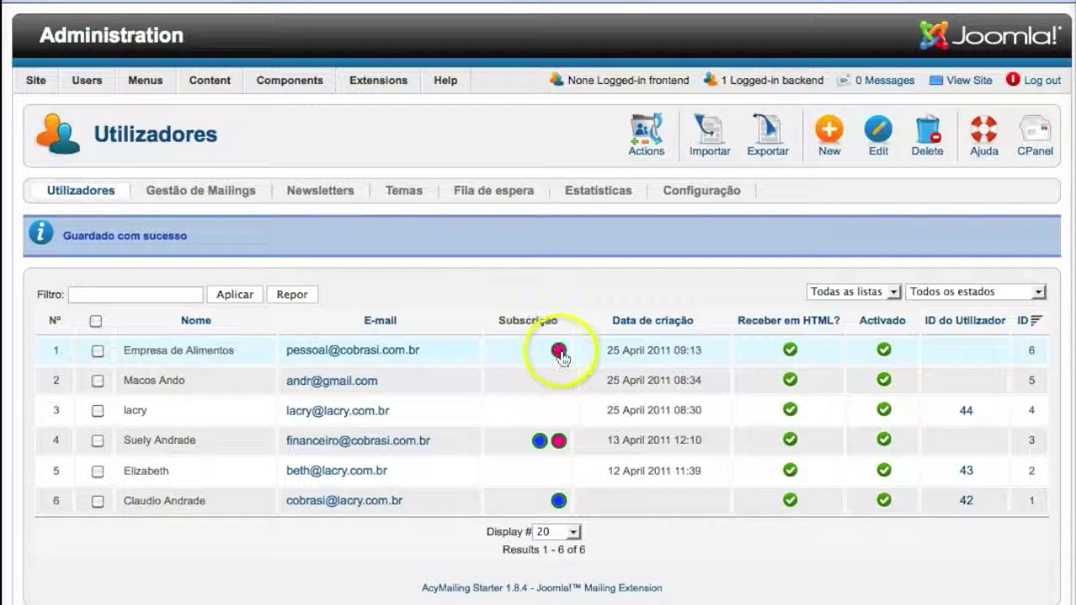
mouse_move(561, 357)
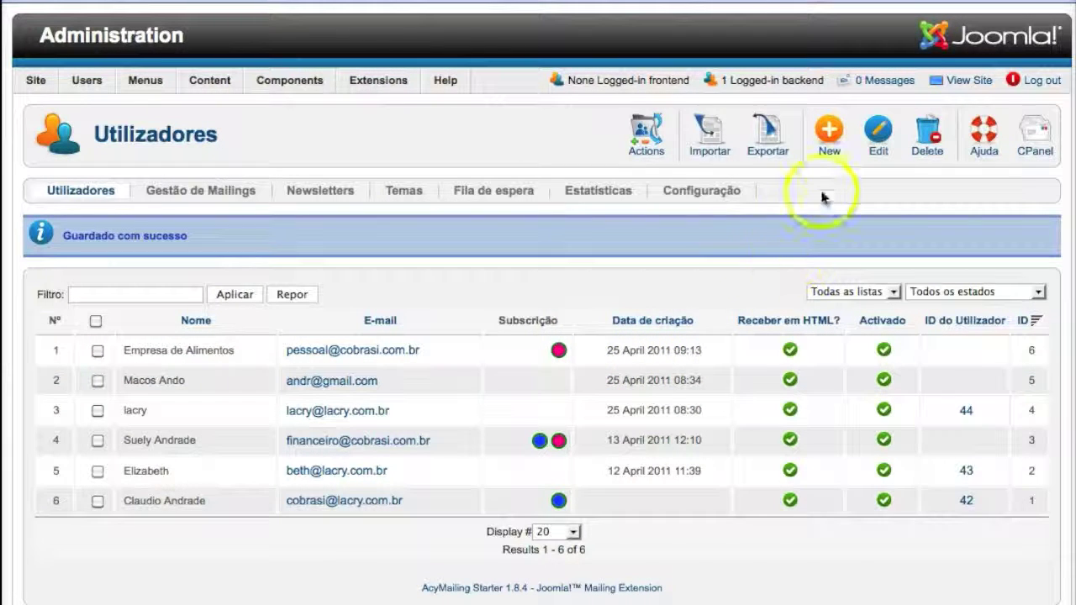
left_click(829, 150)
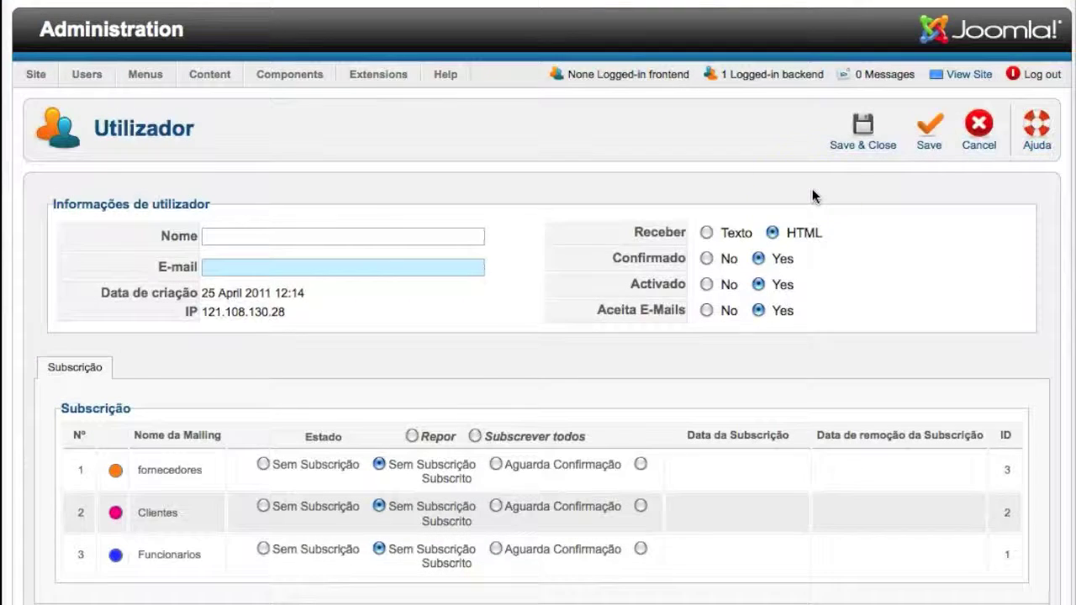
Enter the second subscriber's first name and complete e-mail address.
left_click(322, 235)
type("naomi")
left_click(323, 266)
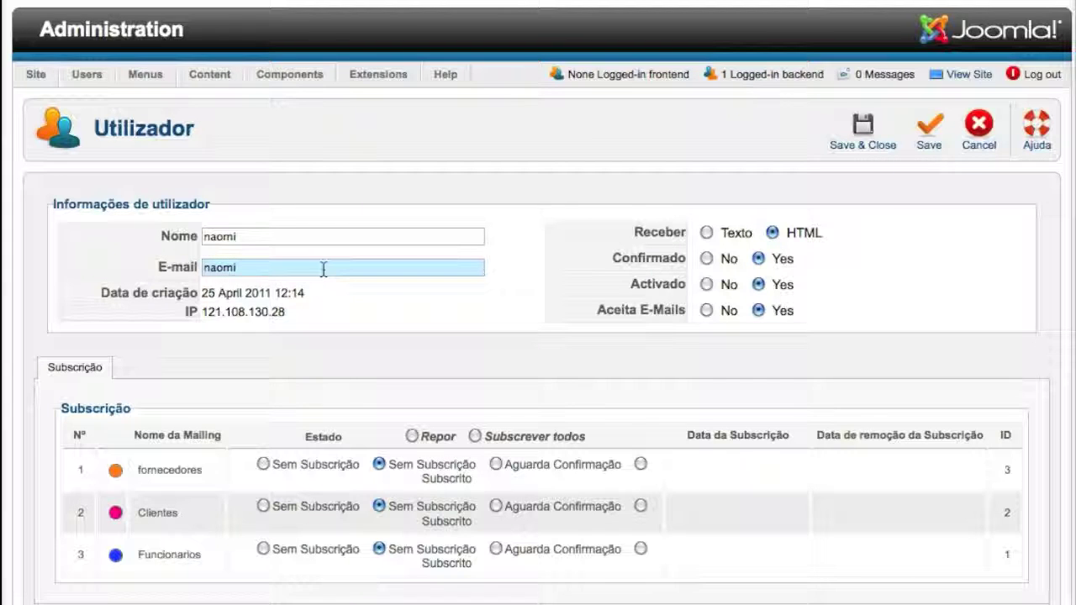
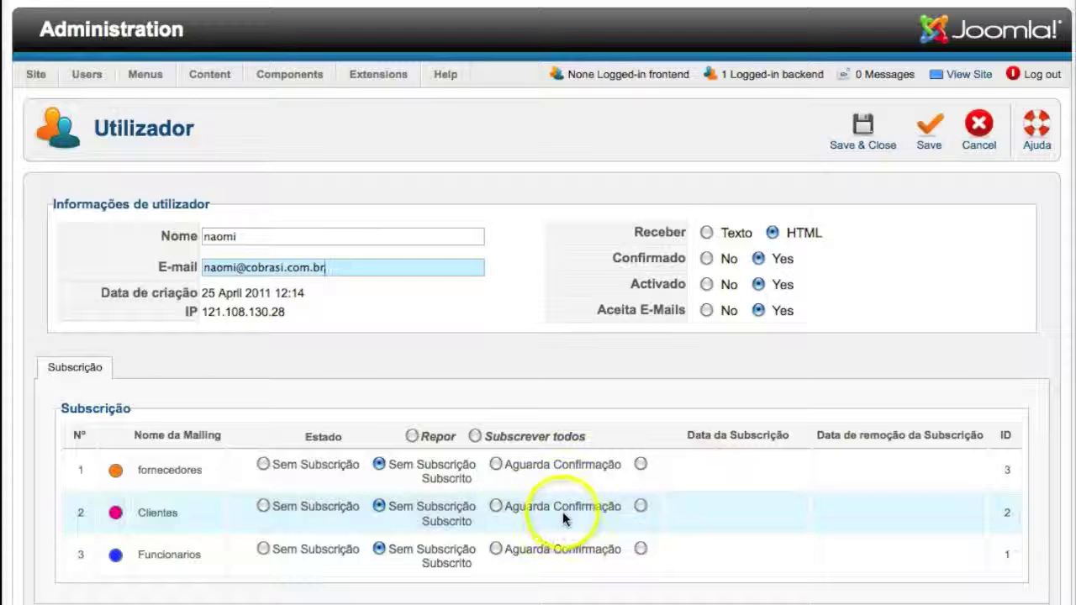
Mark the new subscriber Subscrito for Clientes, save, and check the 25 April 2011 subscription date.
left_click(641, 507)
left_click(930, 143)
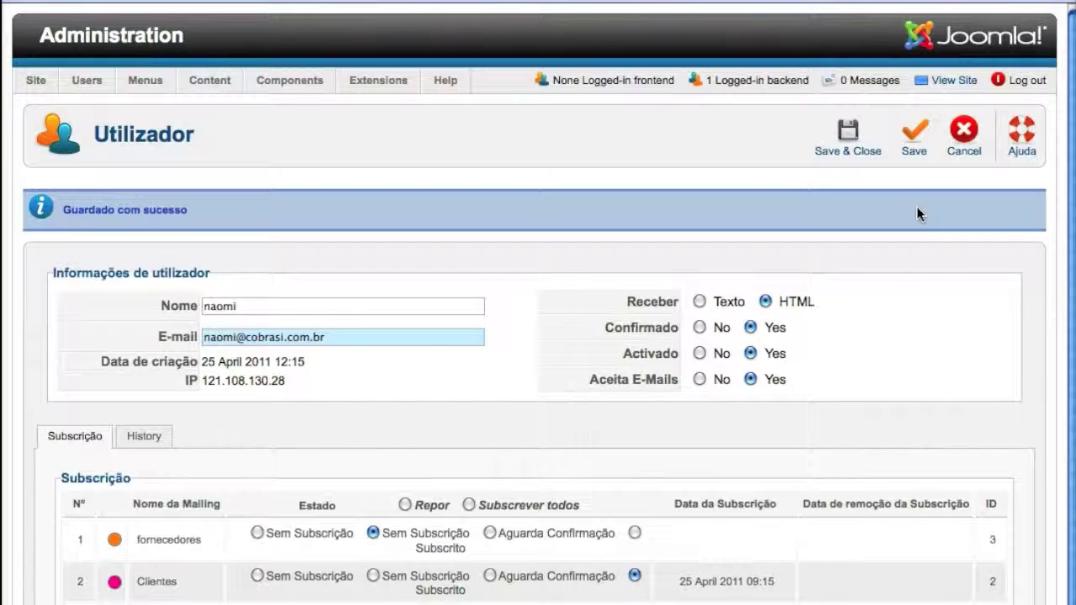
left_click(922, 286)
scroll(916, 295, "down", 2)
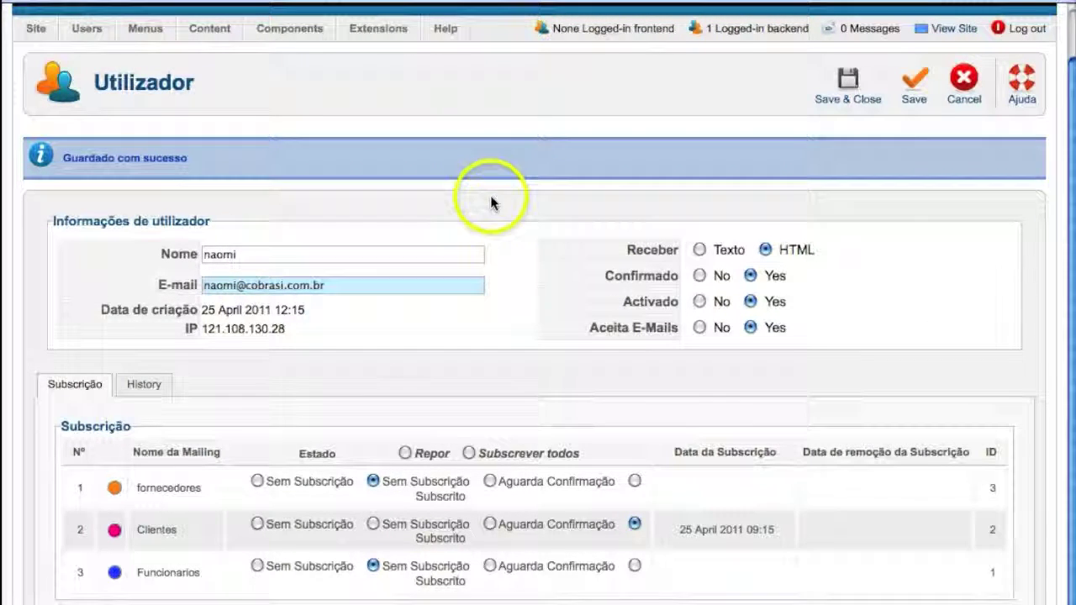
scroll(490, 195, "up", 1)
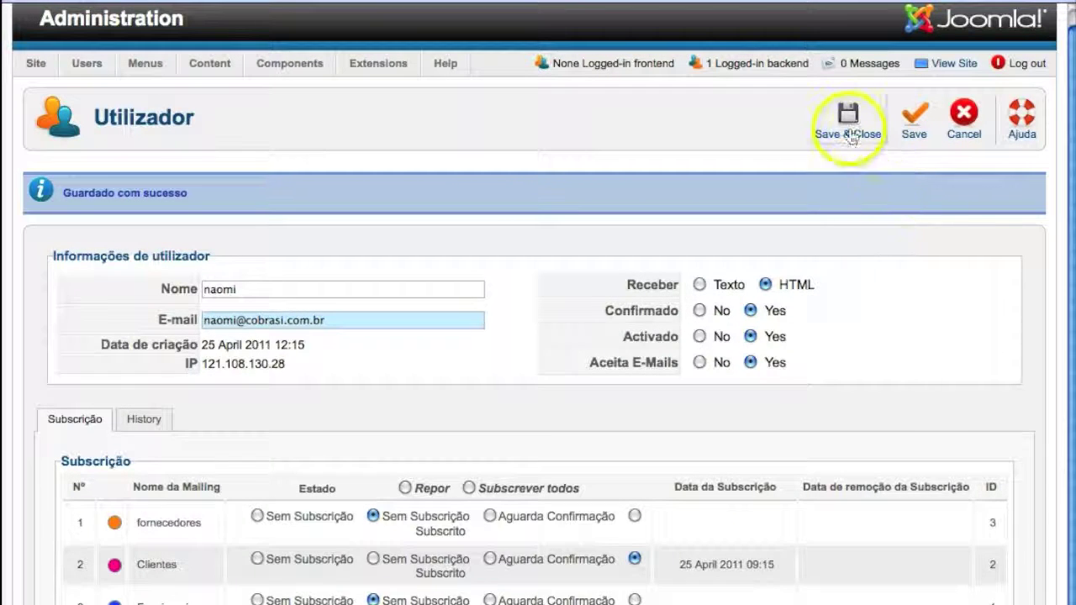
Save and close the record to return to the seven-subscriber Utilizadores list.
scroll(851, 179, "up", 1)
left_click(850, 177)
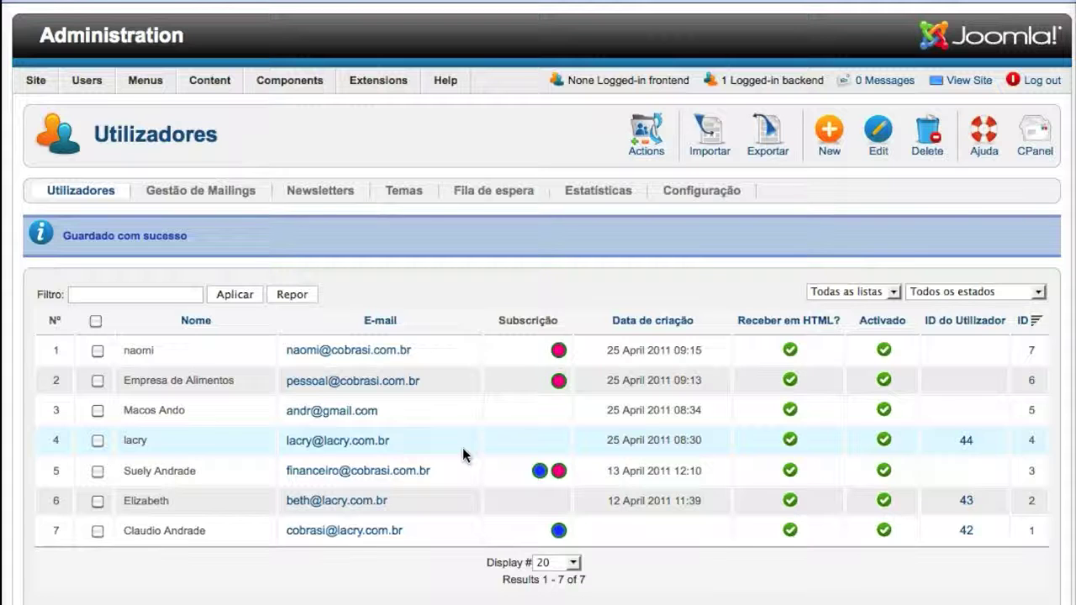
Go to Gestão de Mailings and show the Newsletters list of seven newsletters.
left_click(178, 197)
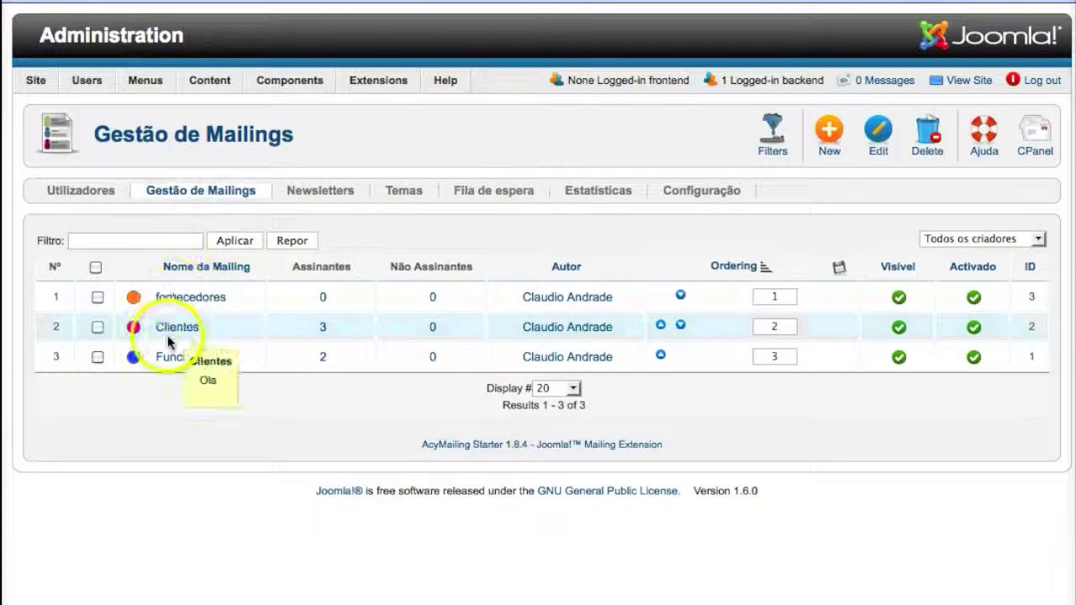
left_click(311, 192)
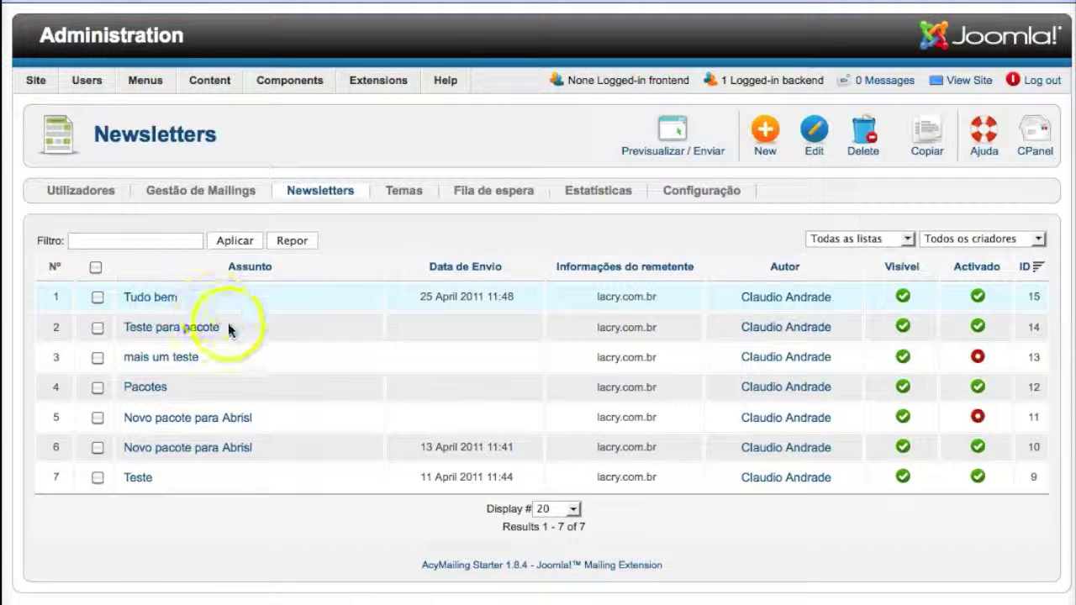
Open the Tudo bem newsletter and change its Assunto to Promocao de Abril.
left_click(143, 298)
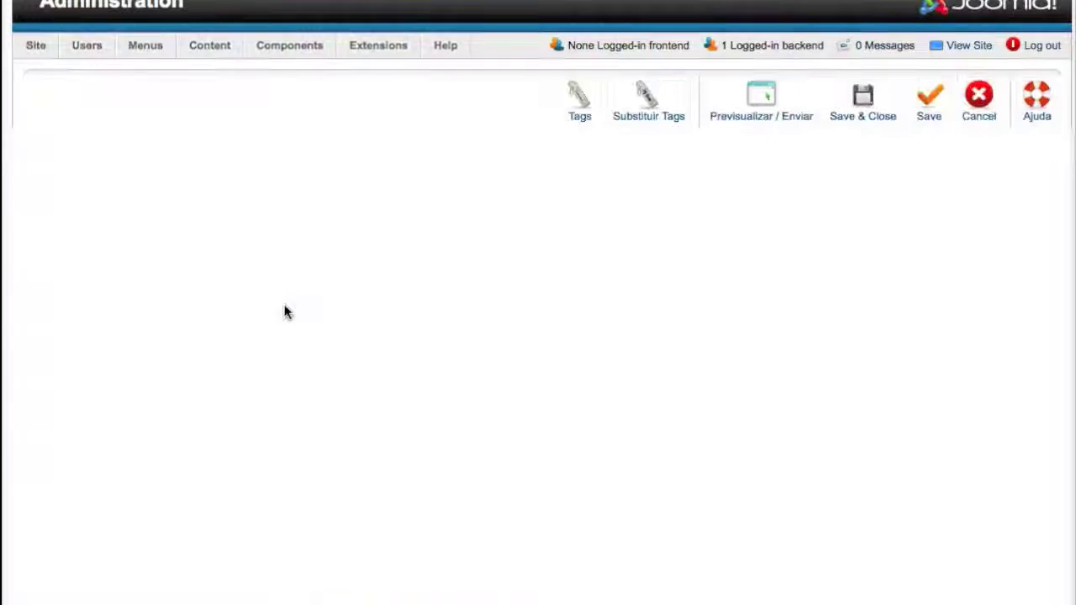
scroll(284, 311, "up", 1)
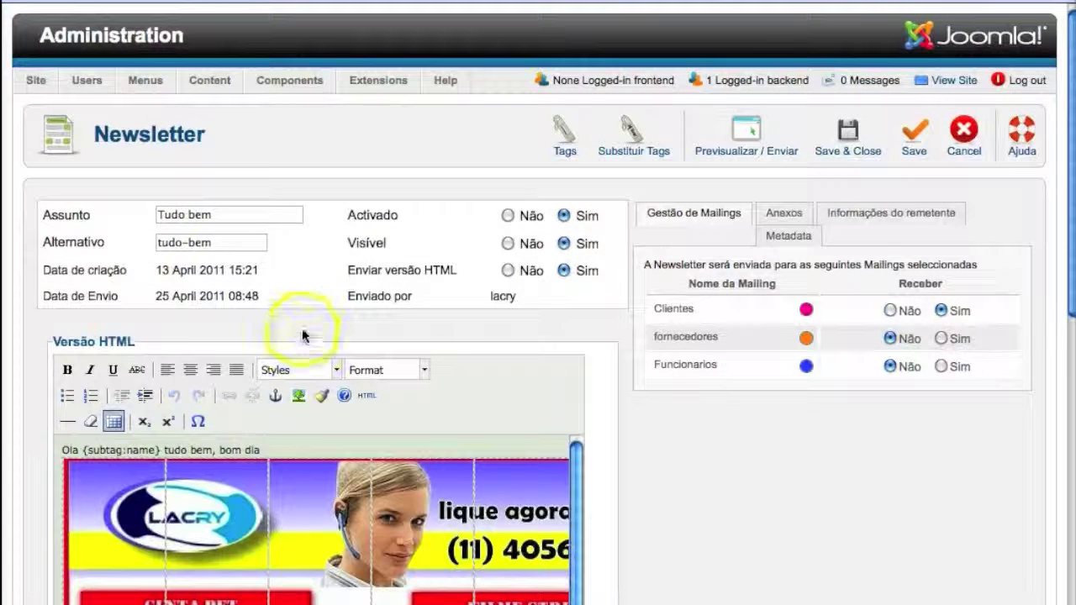
left_click(139, 211)
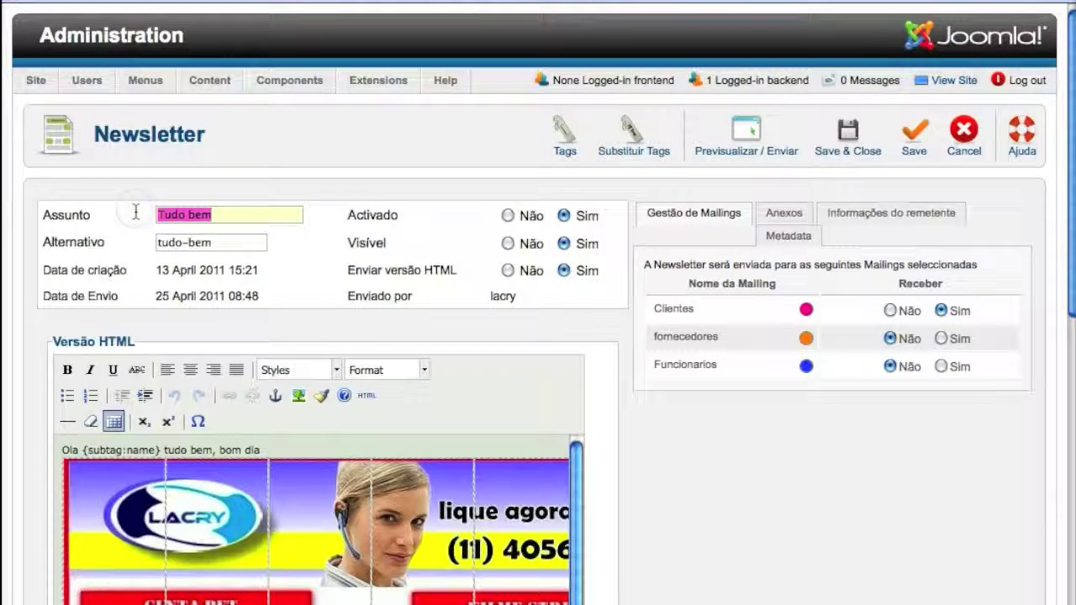
type("Promocao de Abril")
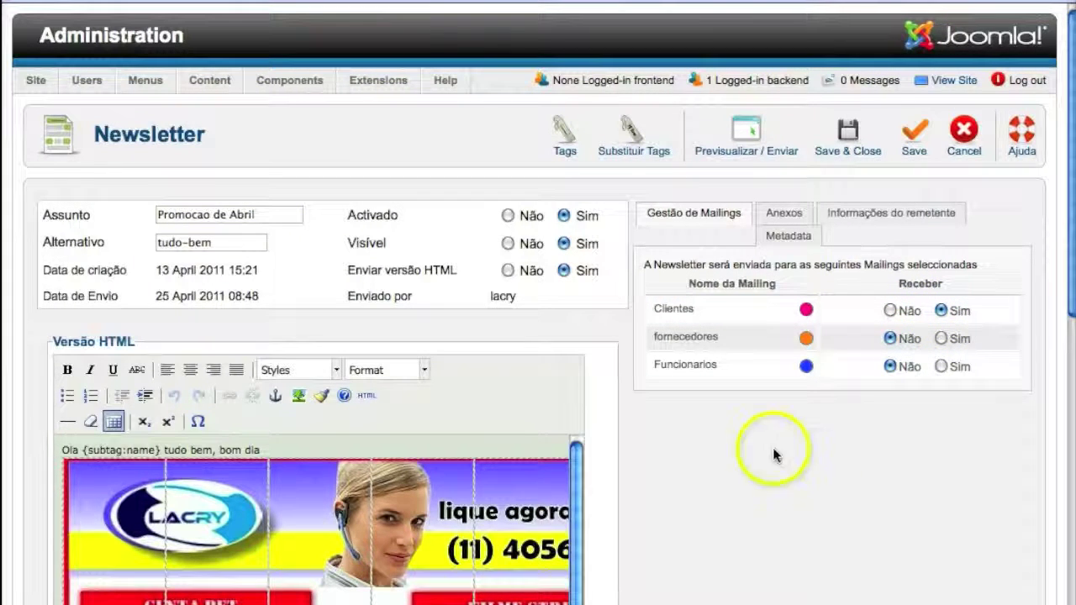
scroll(605, 433, "down", 4)
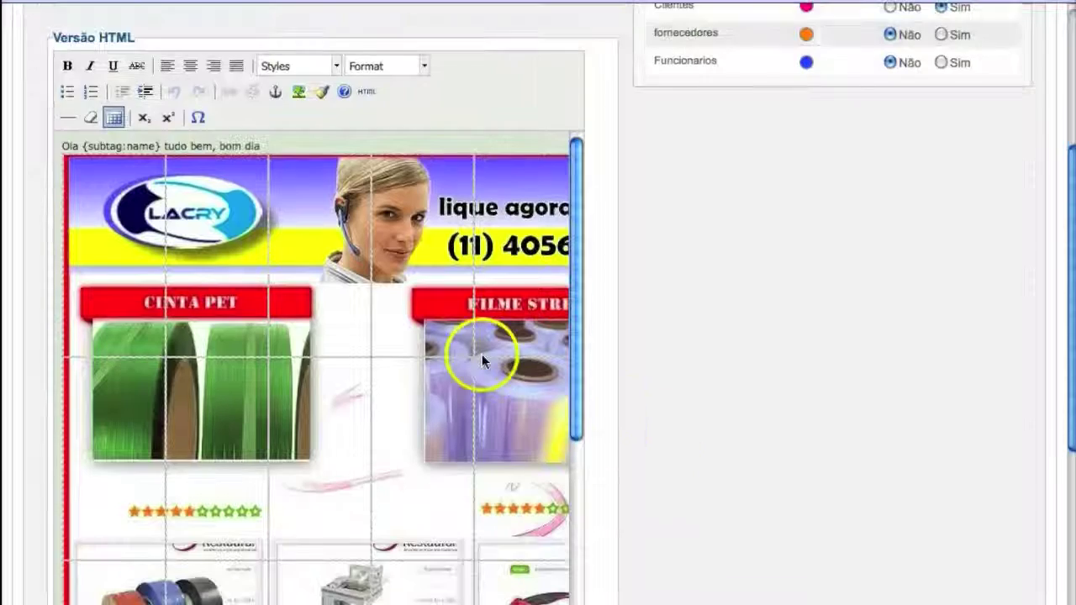
scroll(307, 390, "down", 2)
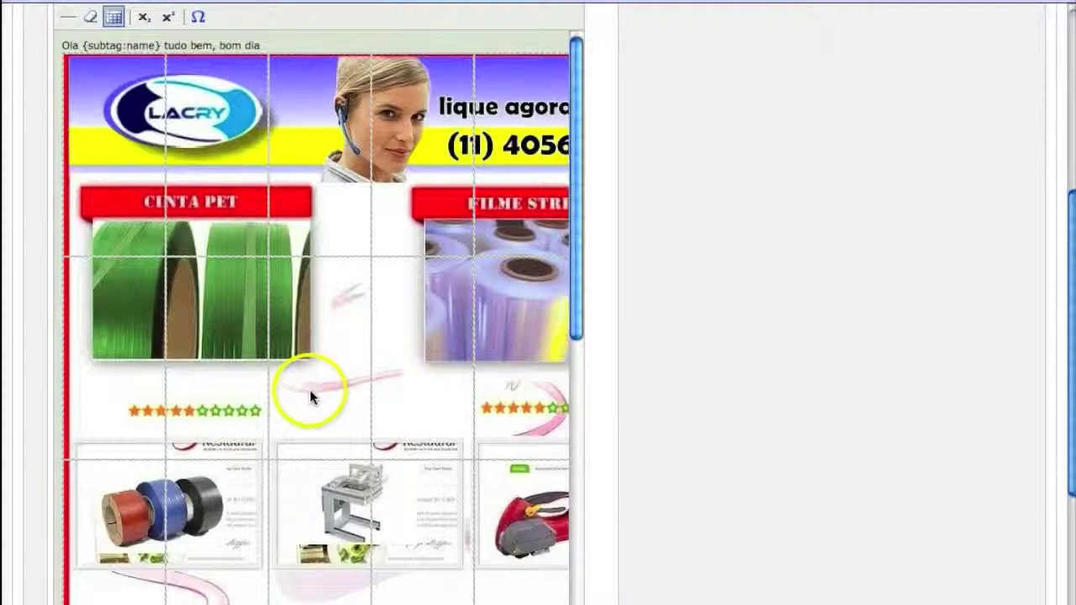
scroll(812, 350, "up", 6)
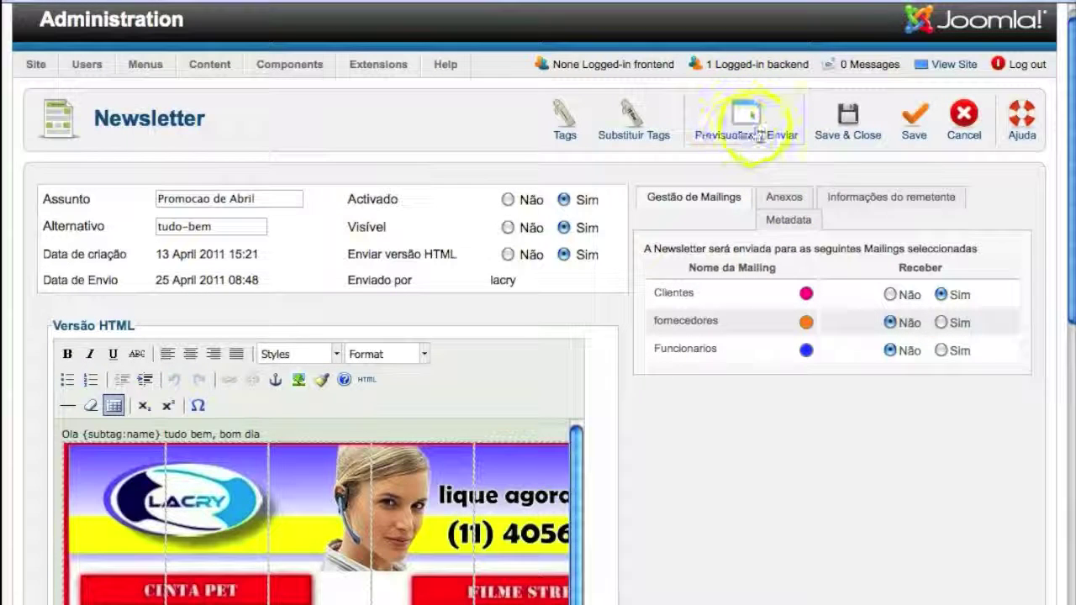
Save and preview Promocao de Abril, verify the Clientes (3 Utilizadores) recipients, and open Enviar.
left_click(755, 137)
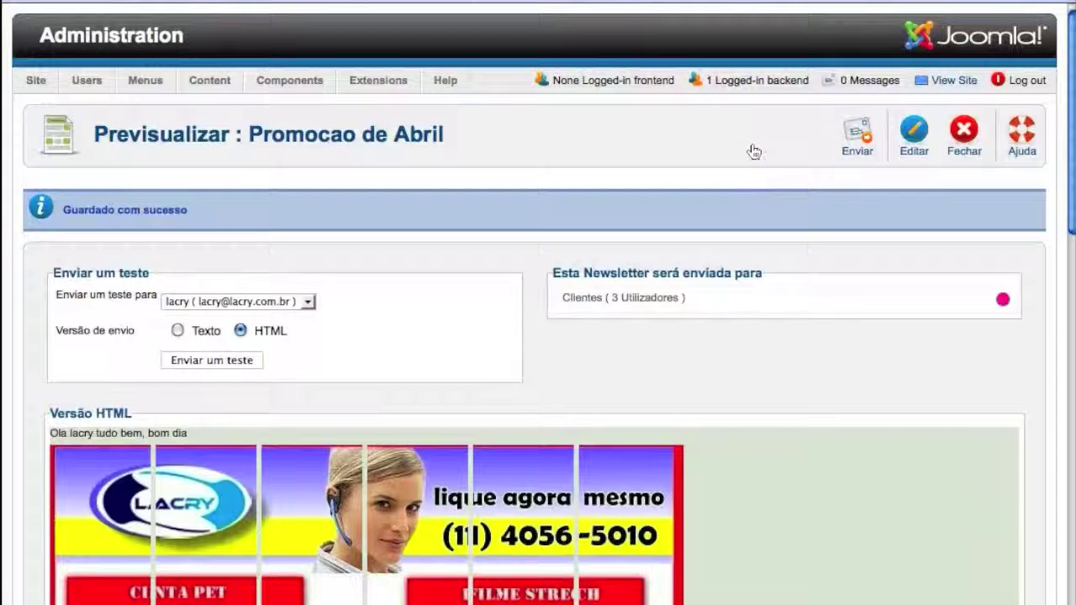
left_click(608, 299)
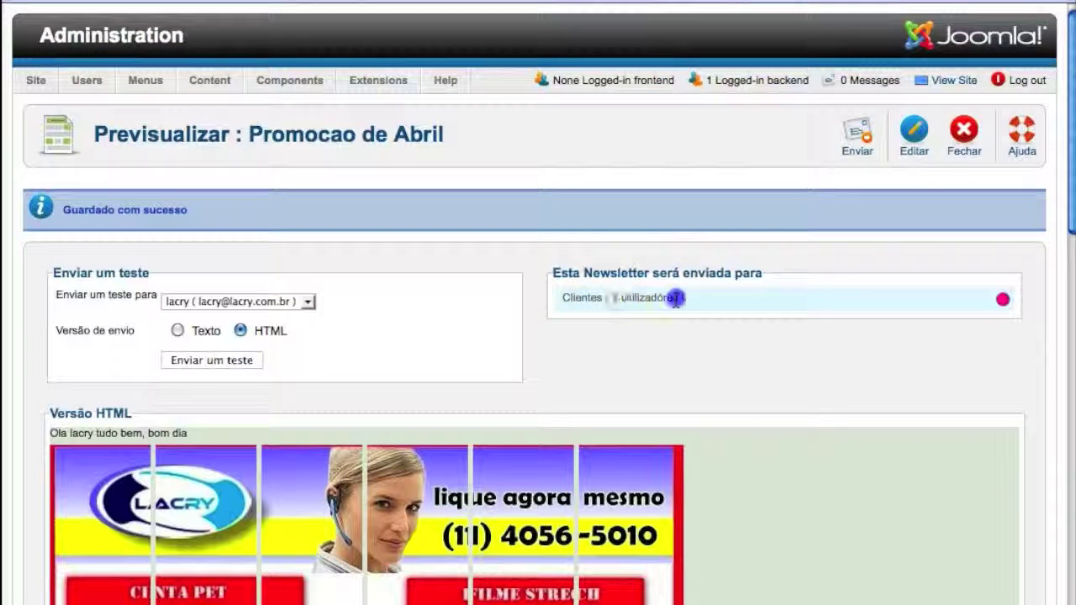
left_click_drag(676, 300, 691, 300)
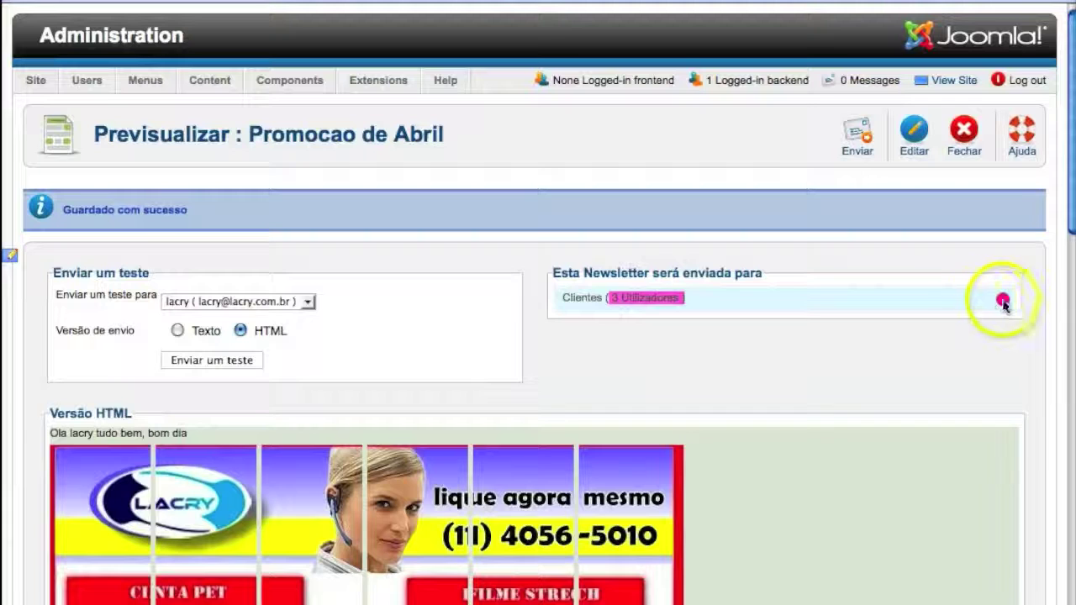
left_click(799, 315)
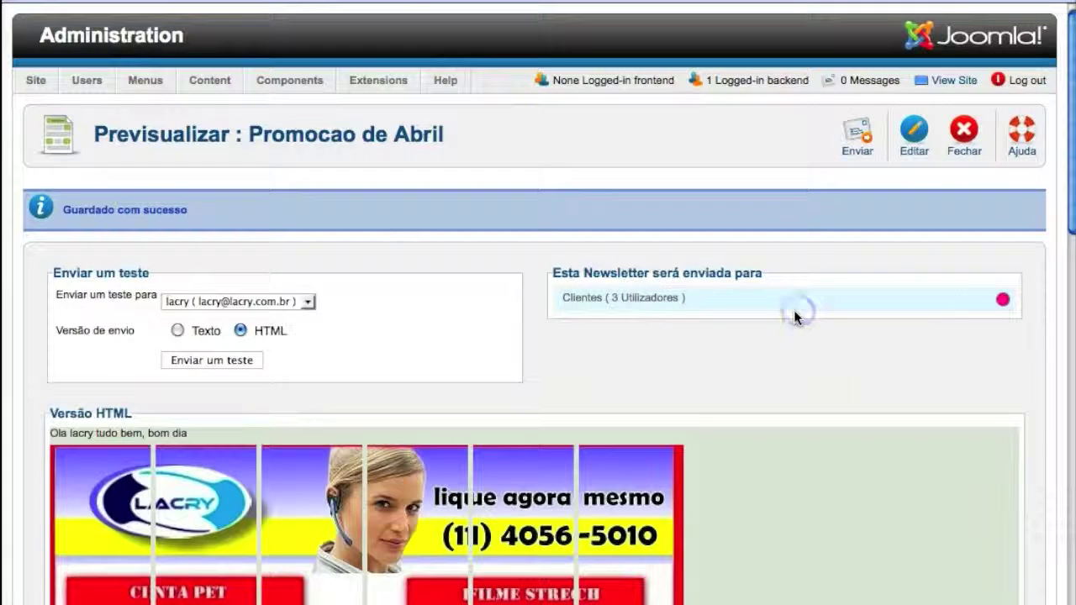
left_click(1000, 300)
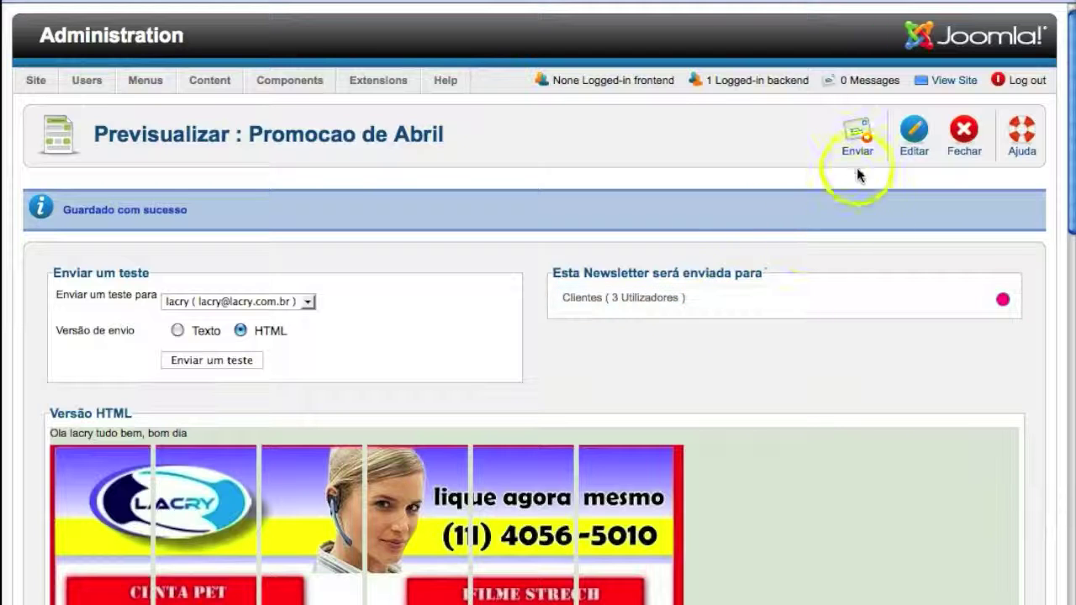
left_click(858, 143)
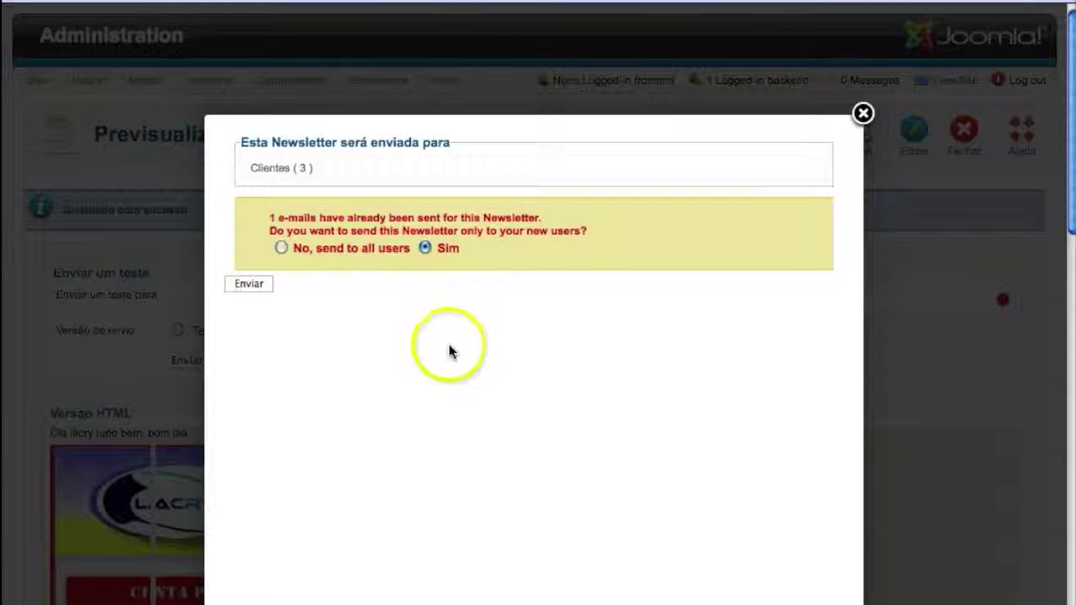
Send Promocao de Abril to the two Clientes subscribers, review the delivery log, then close it.
left_click(240, 287)
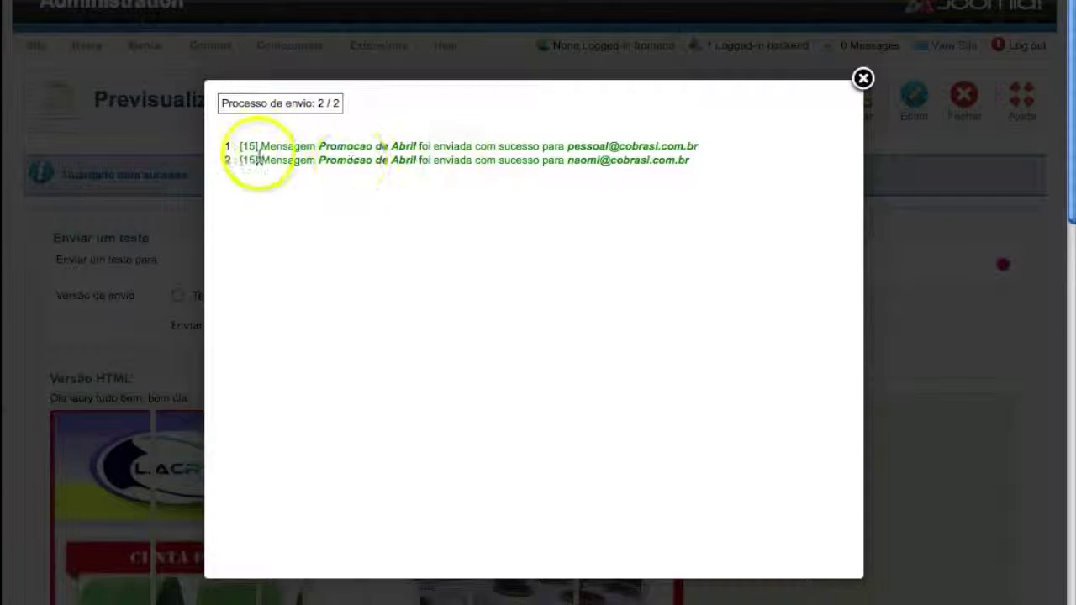
left_click_drag(261, 148, 660, 167)
left_click(655, 211)
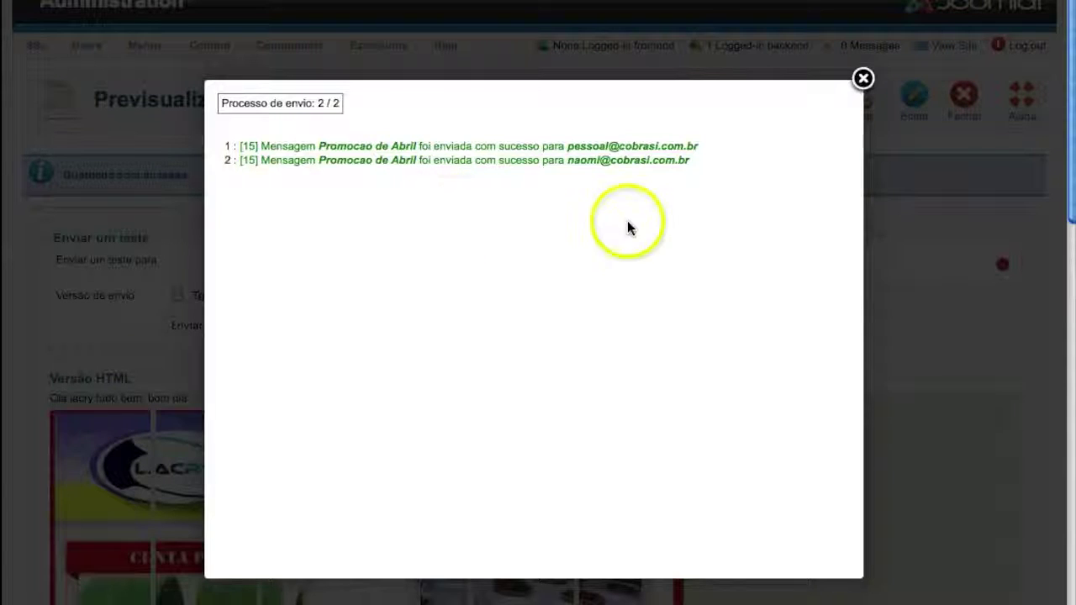
left_click(863, 79)
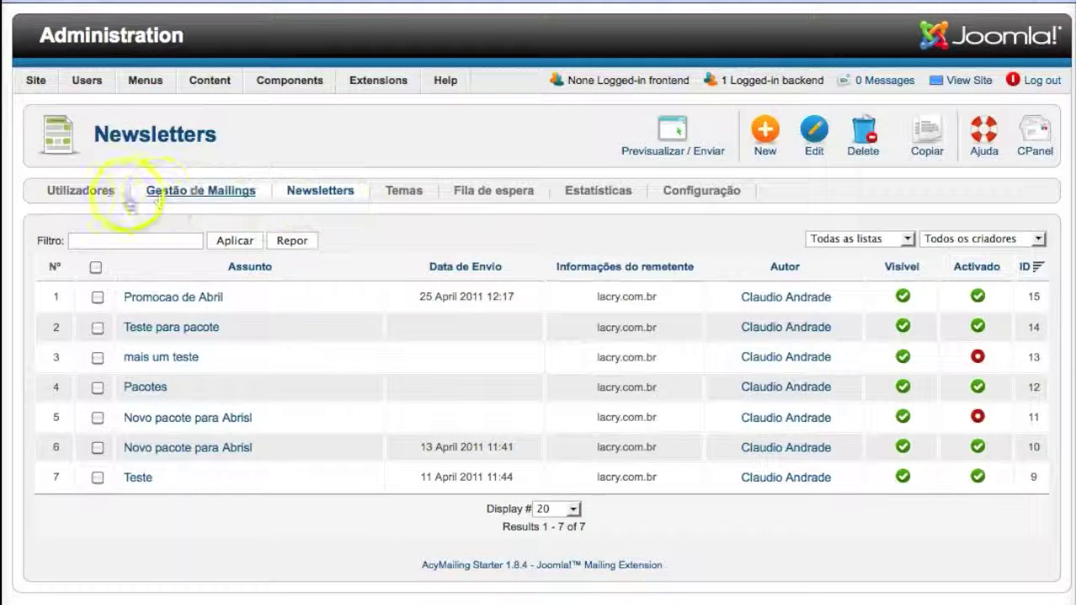
Return to the Utilizadores subscriber list.
left_click(81, 195)
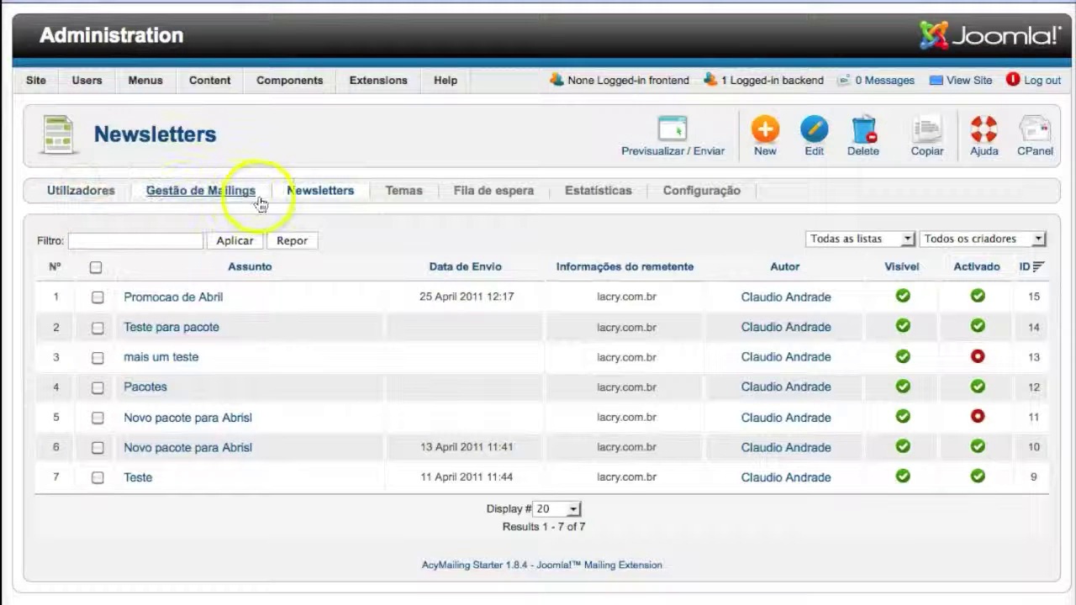
left_click(96, 194)
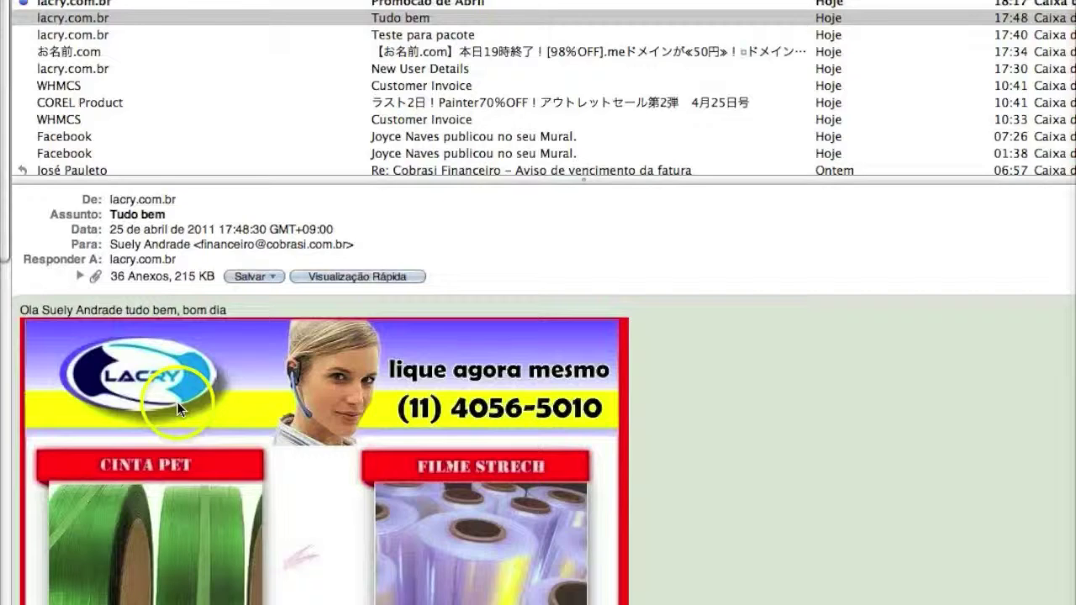
Check both recipients' copies of Promocao de Abril, scrolling through the greeting and Lacry product images.
left_click(71, 3)
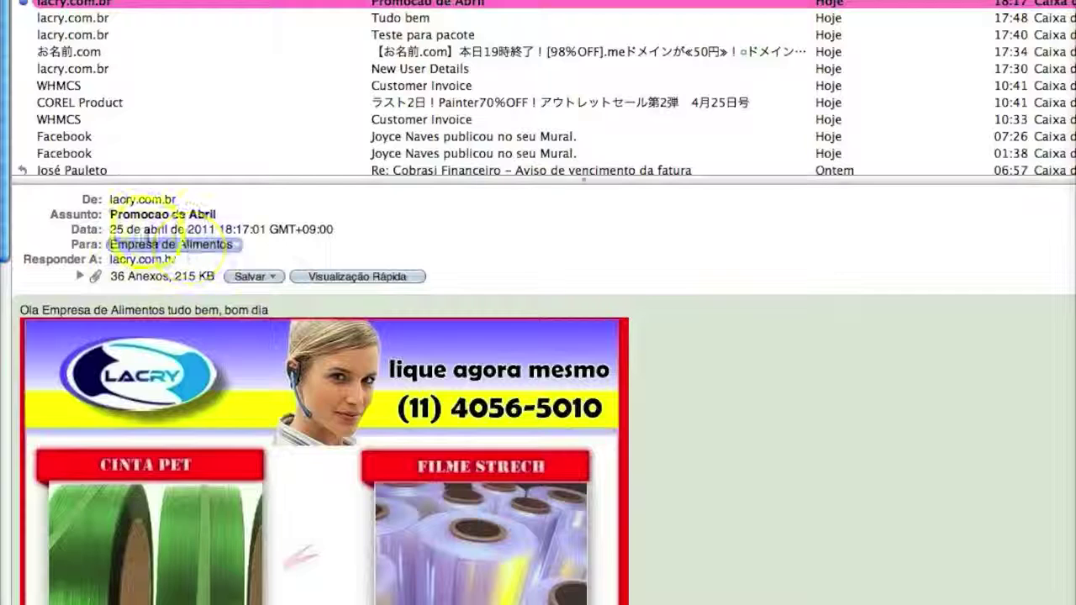
left_click(53, 4)
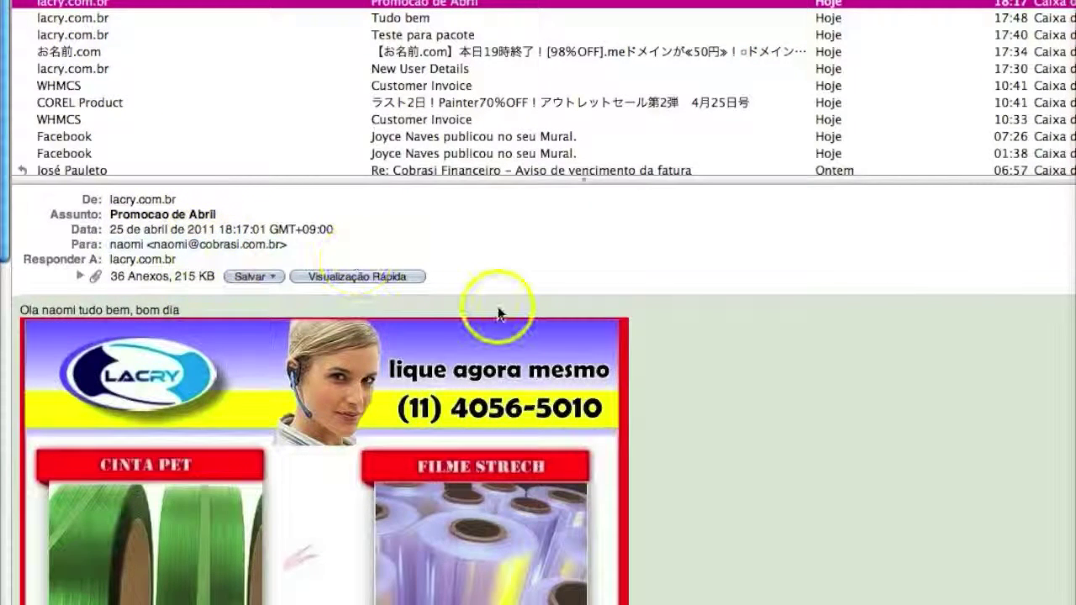
scroll(497, 307, "down", 10)
scroll(498, 319, "down", 7)
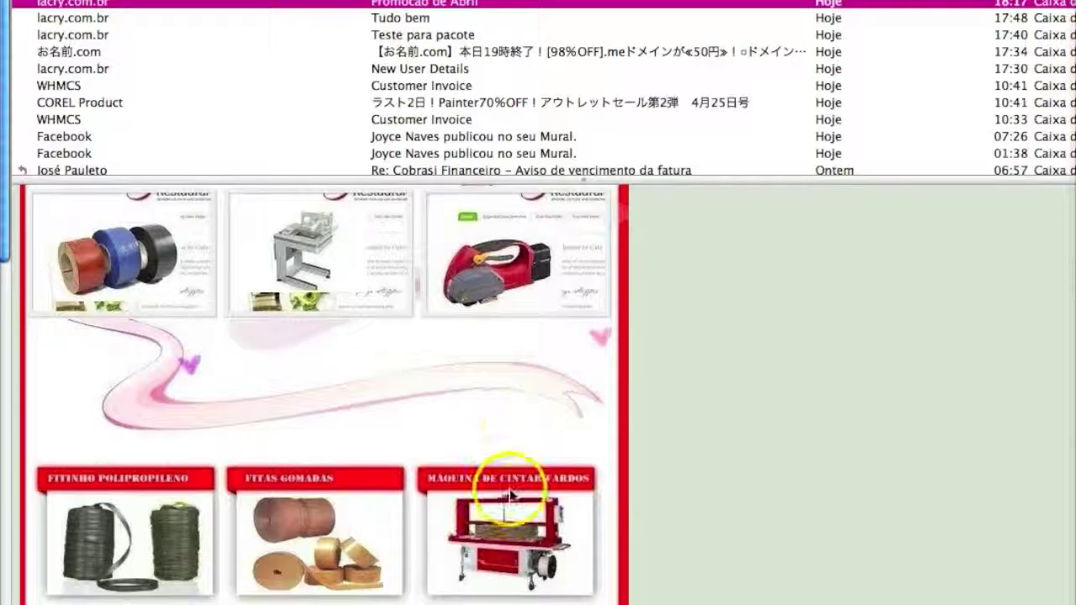
scroll(511, 496, "up", 20)
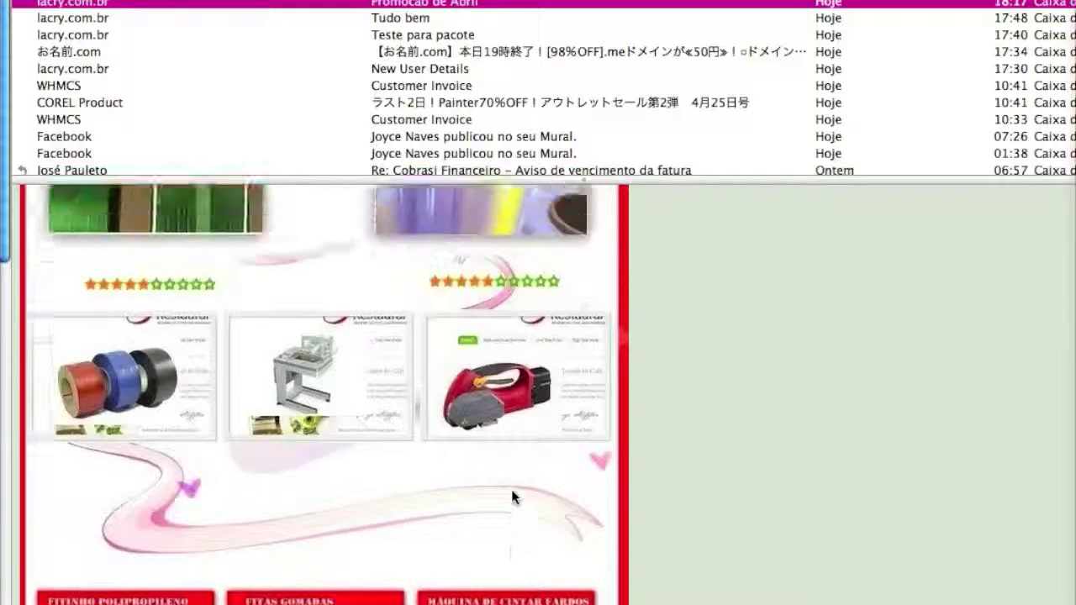